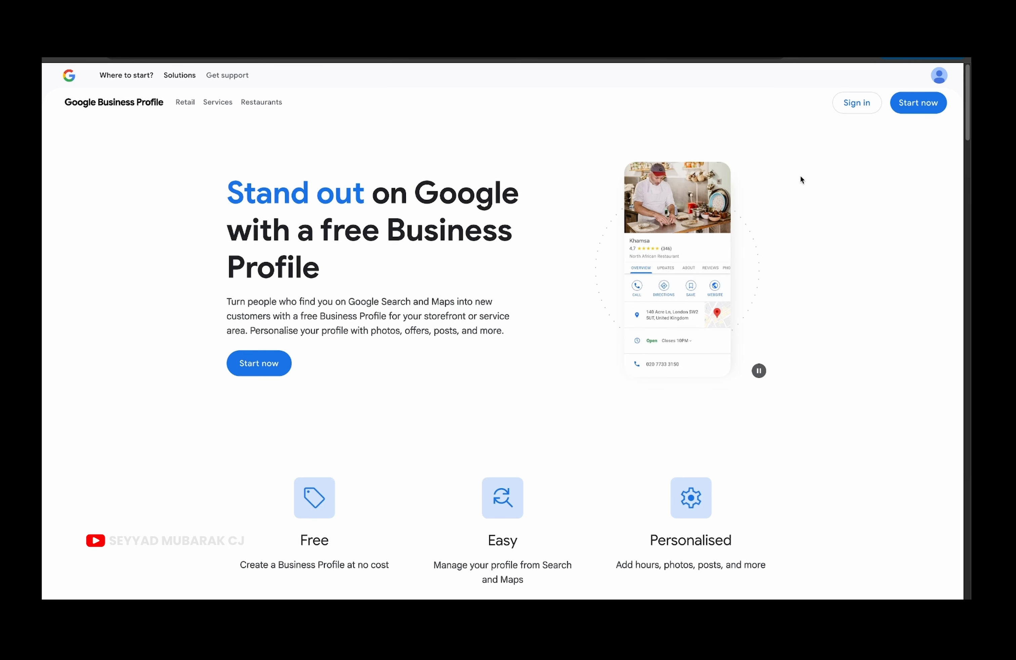
Create a free Business Profile named Calicut Taxi Cabs and set its business type to Service business
click(923, 107)
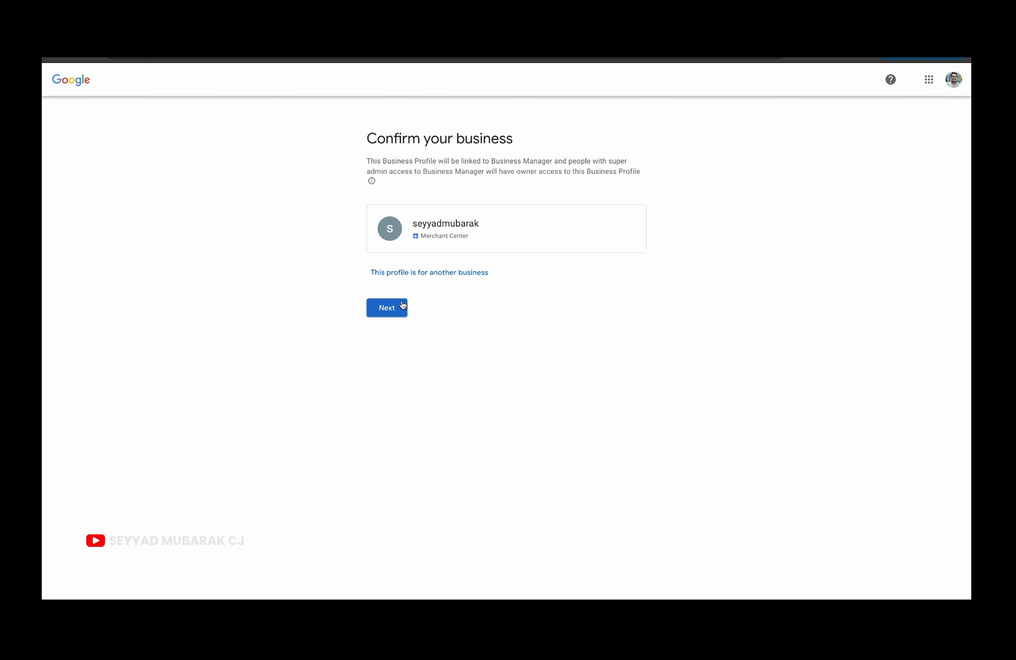
click(388, 312)
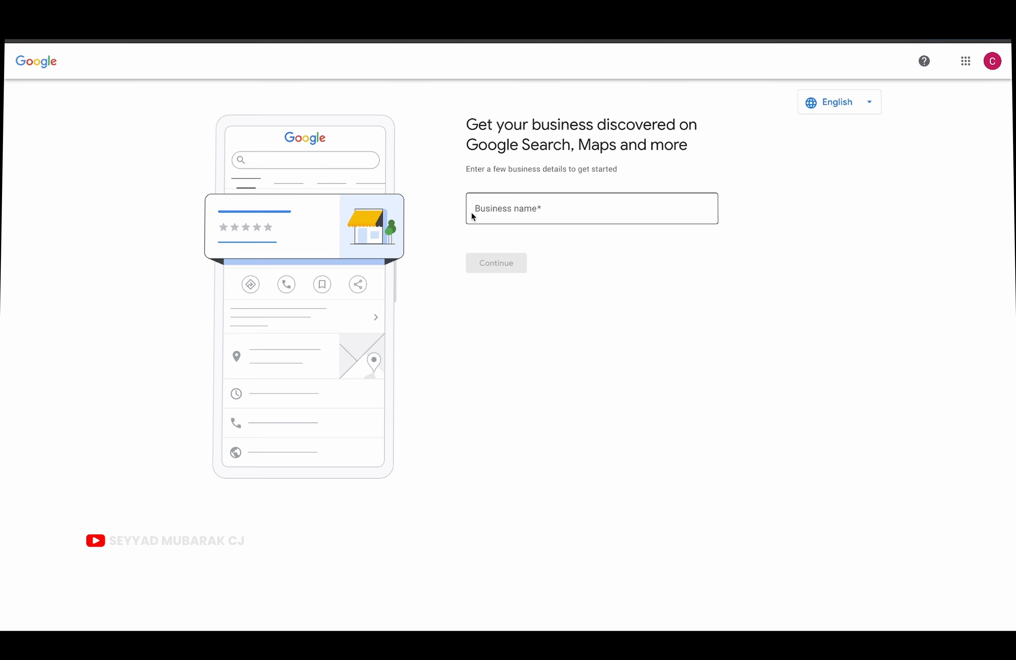
click(510, 212)
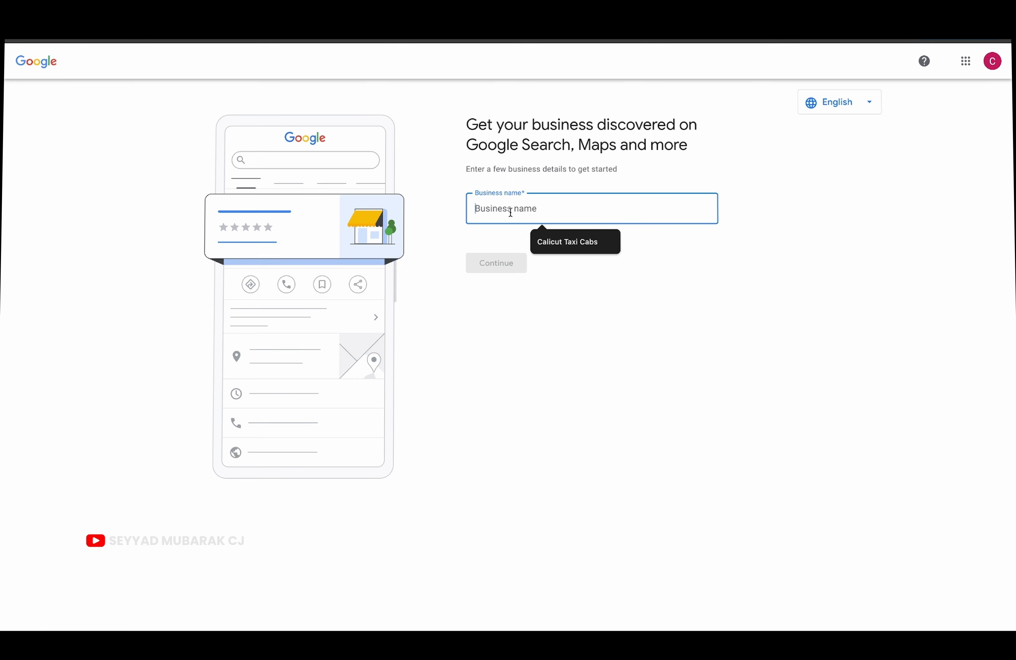
click(548, 240)
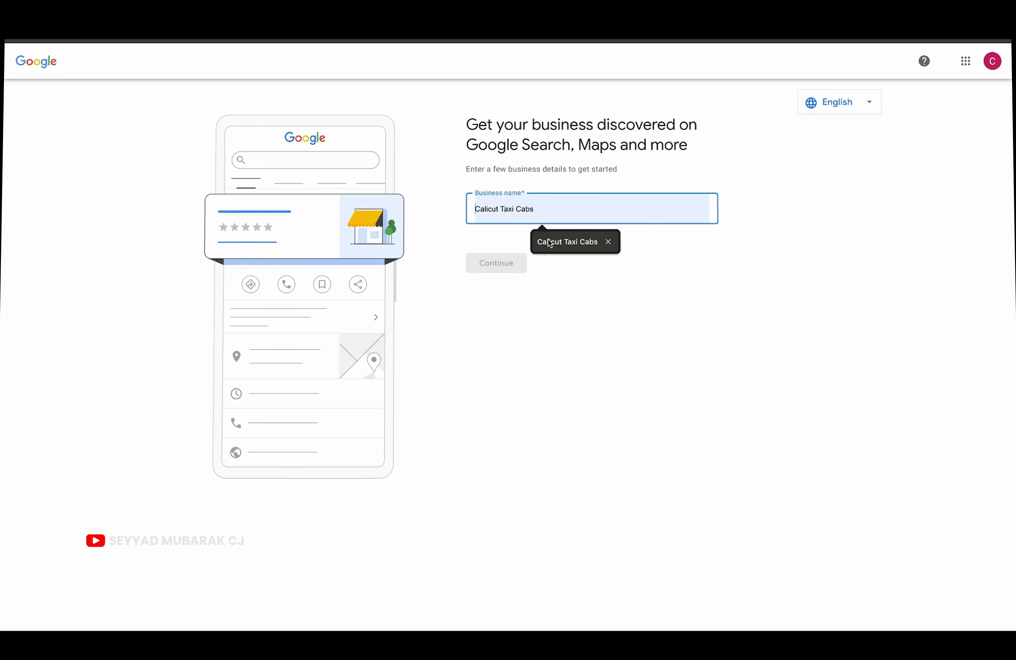
click(437, 281)
click(505, 263)
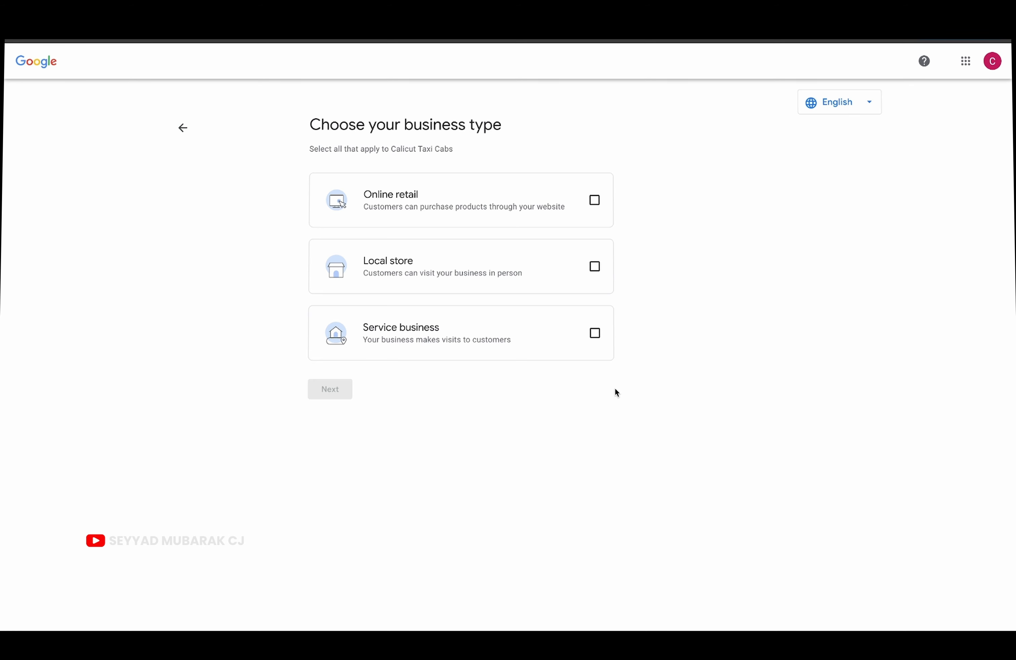
click(559, 339)
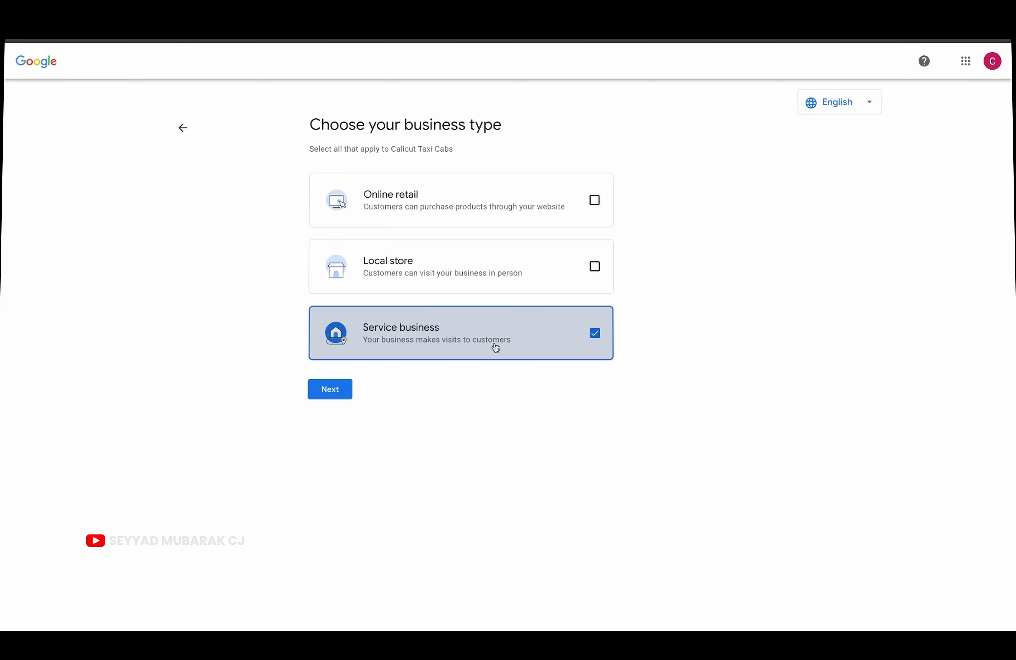
click(319, 395)
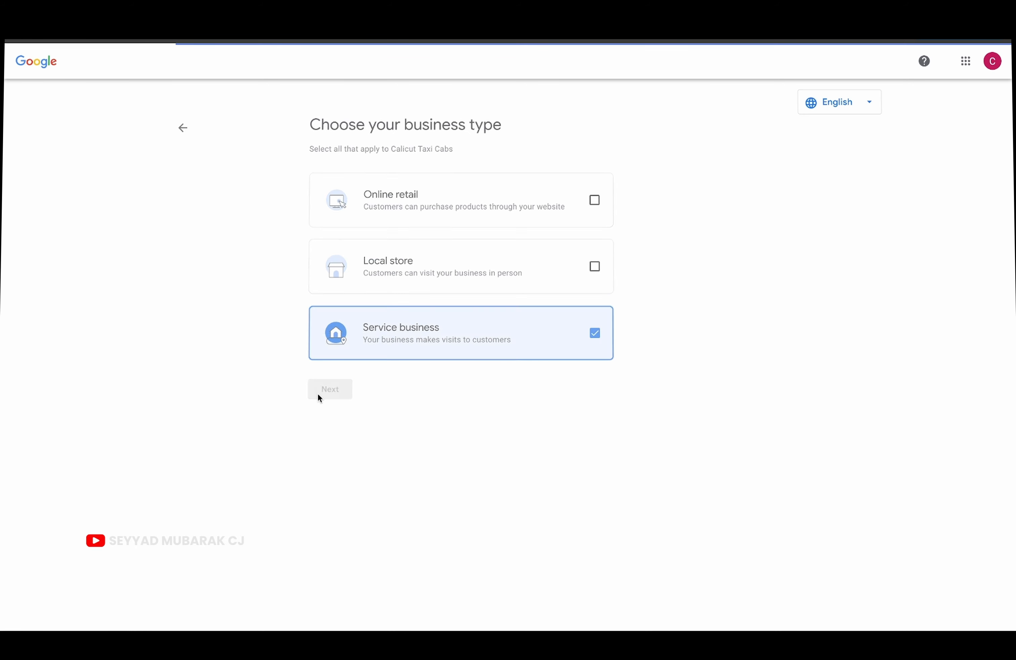
Add Malappuram, Kerala, India to the areas where the business serves customers
click(523, 204)
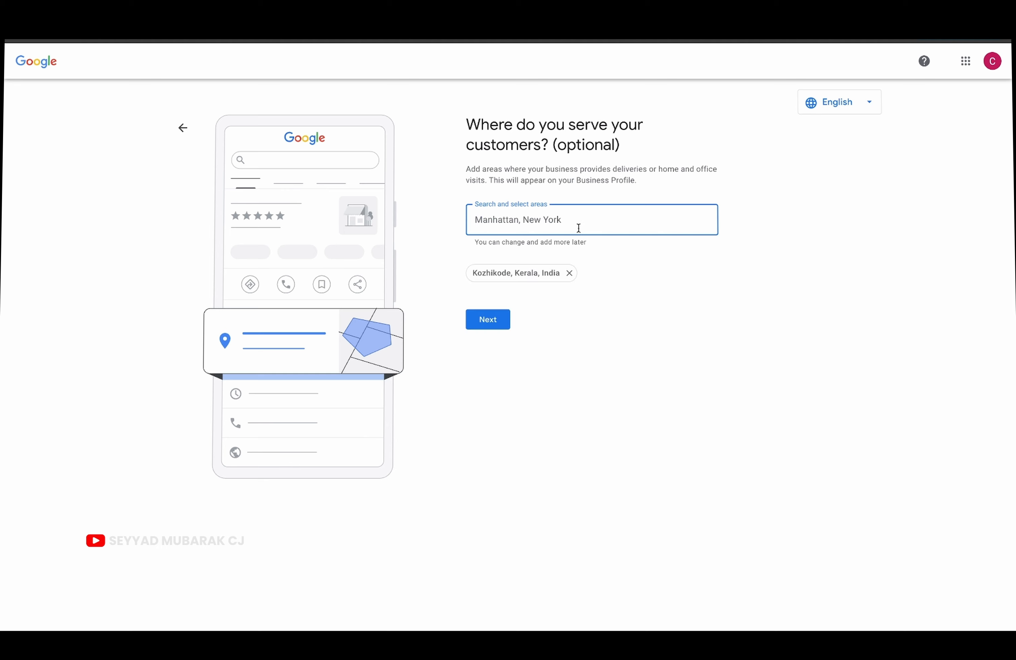
text(malappu)
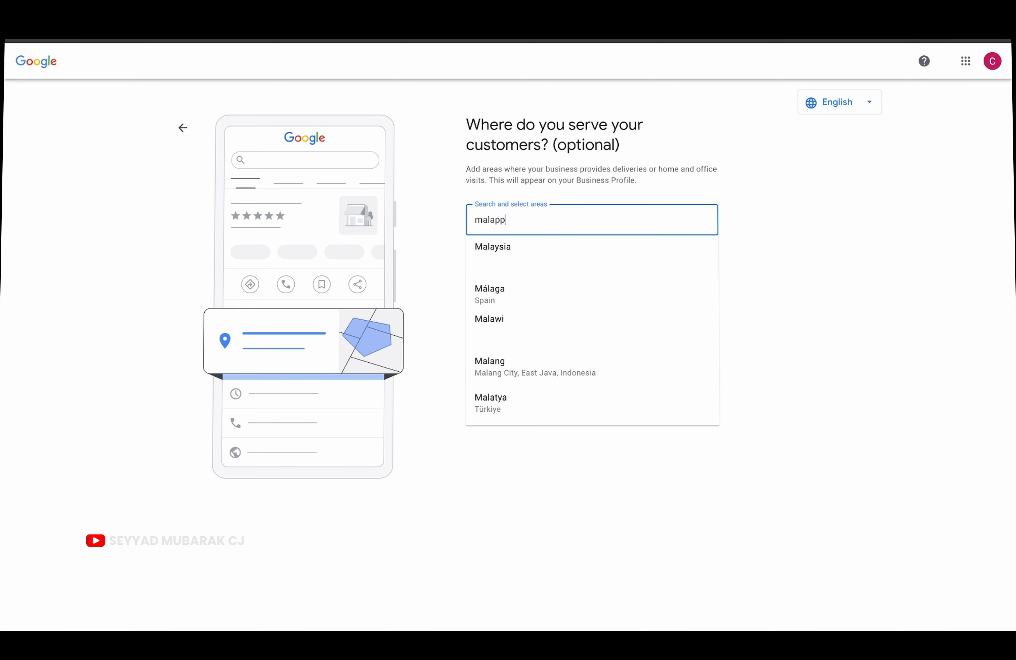
click(572, 242)
text(calicut airpoert)
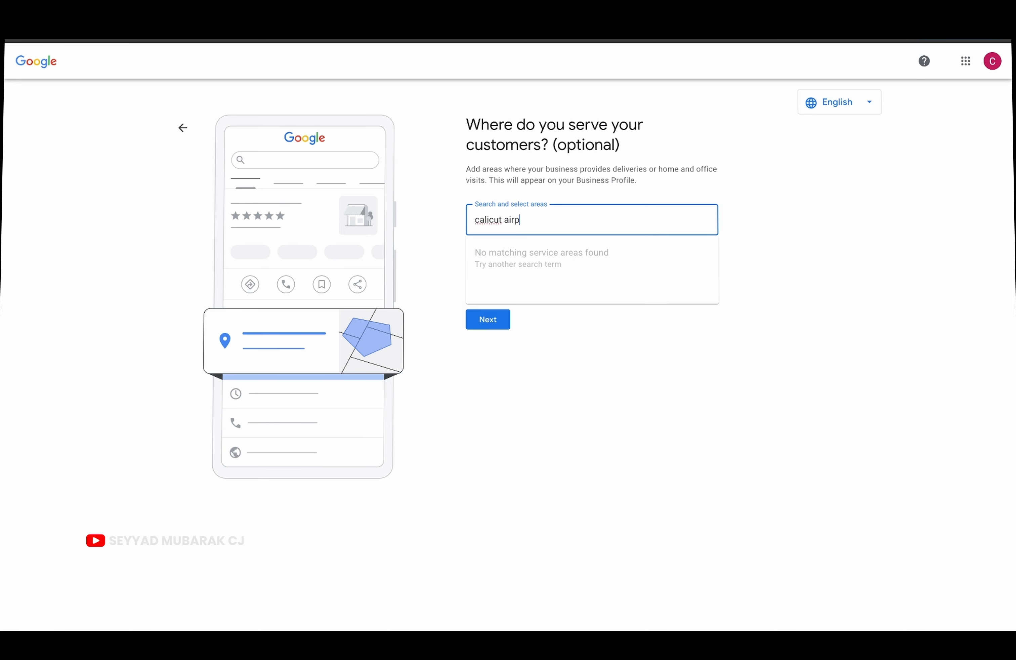
key(BackSpace)
key(BackSpace)
key(BackSpace)
key(BackSpace)
key(BackSpace)
key(BackSpace)
key(BackSpace)
key(BackSpace)
key(BackSpace)
key(BackSpace)
key(BackSpace)
key(BackSpace)
key(BackSpace)
key(BackSpace)
key(BackSpace)
key(BackSpace)
Add Kondotty and Ramanattukara in Kerala, India to the service areas and submit the area list
text(kondo)
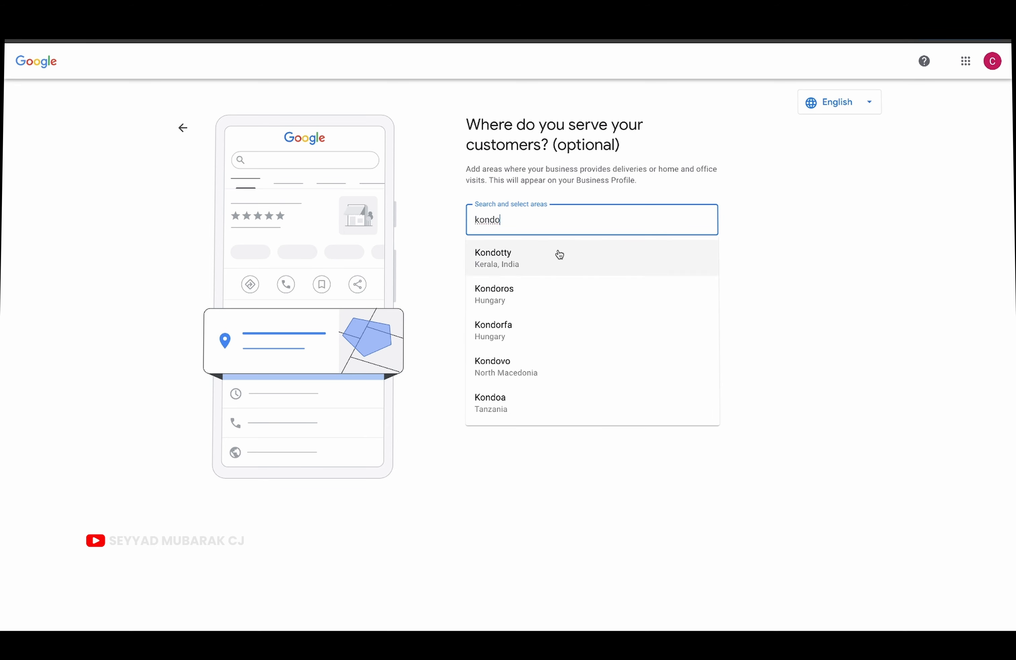
click(558, 255)
text(rama)
click(552, 262)
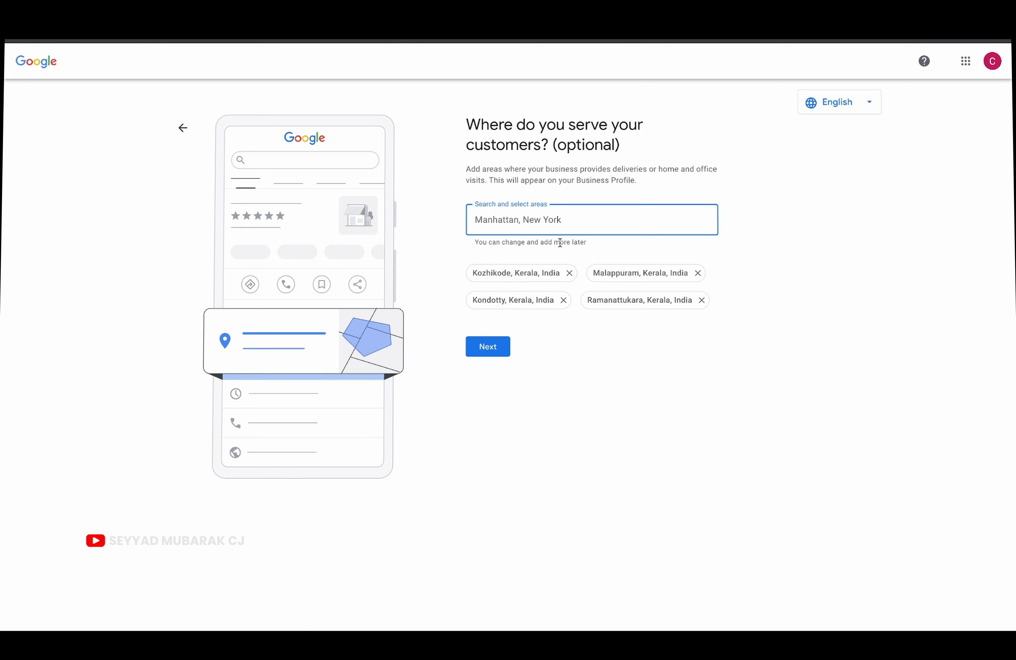
click(488, 346)
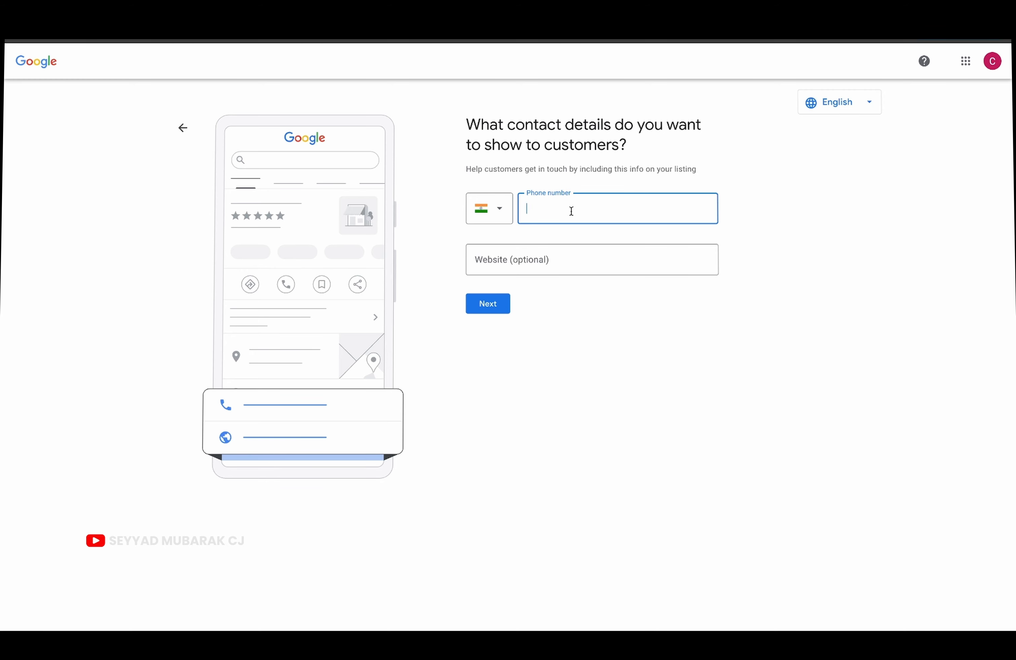
Continue past the contact details, accept the profile terms without opting into news or surveys, and submit the mailing address for verification
click(496, 303)
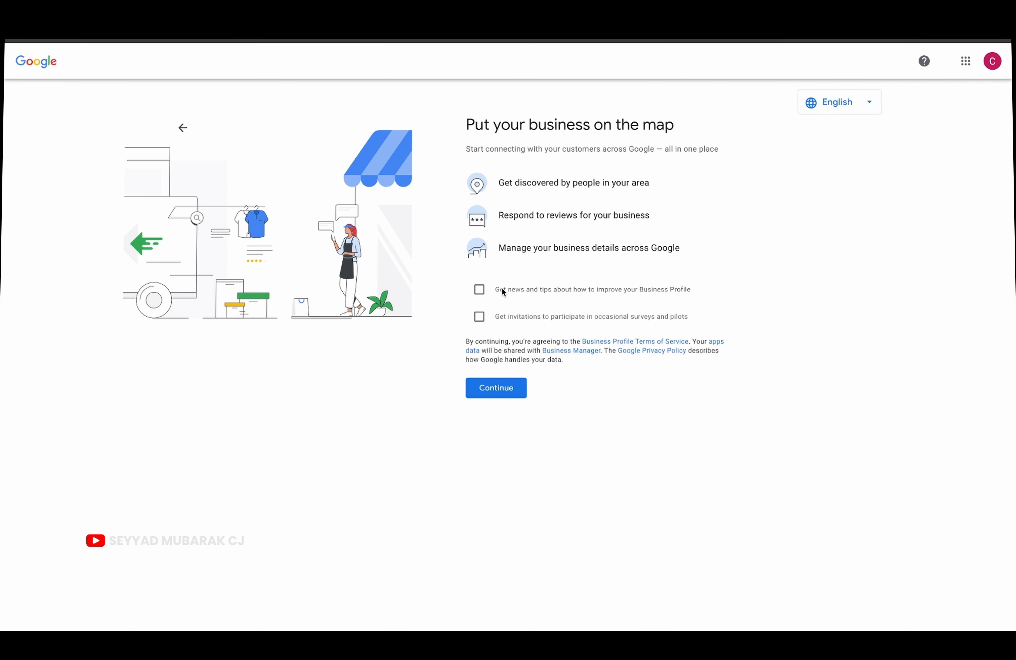
click(496, 387)
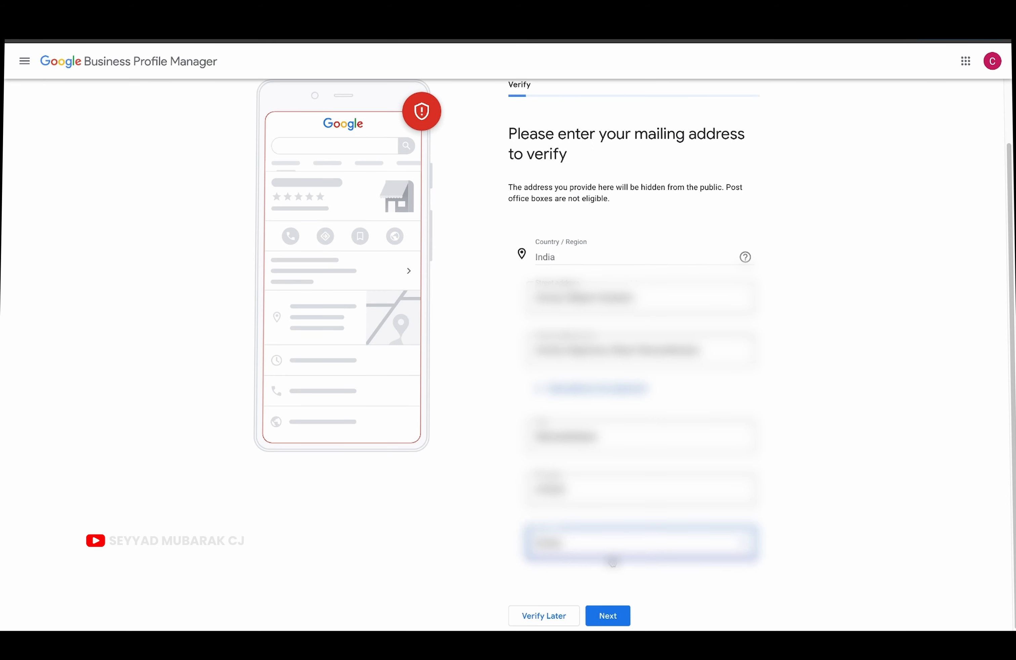
click(606, 624)
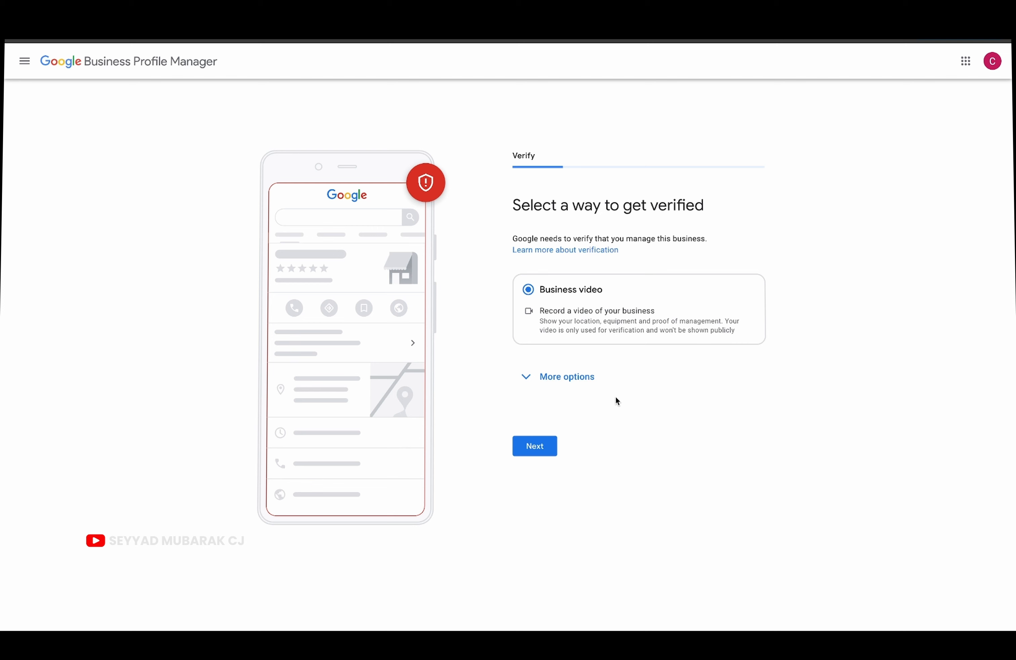
Check the additional verification options, keep Business video as the method, and proceed through the recording instructions to start the video verification
click(558, 377)
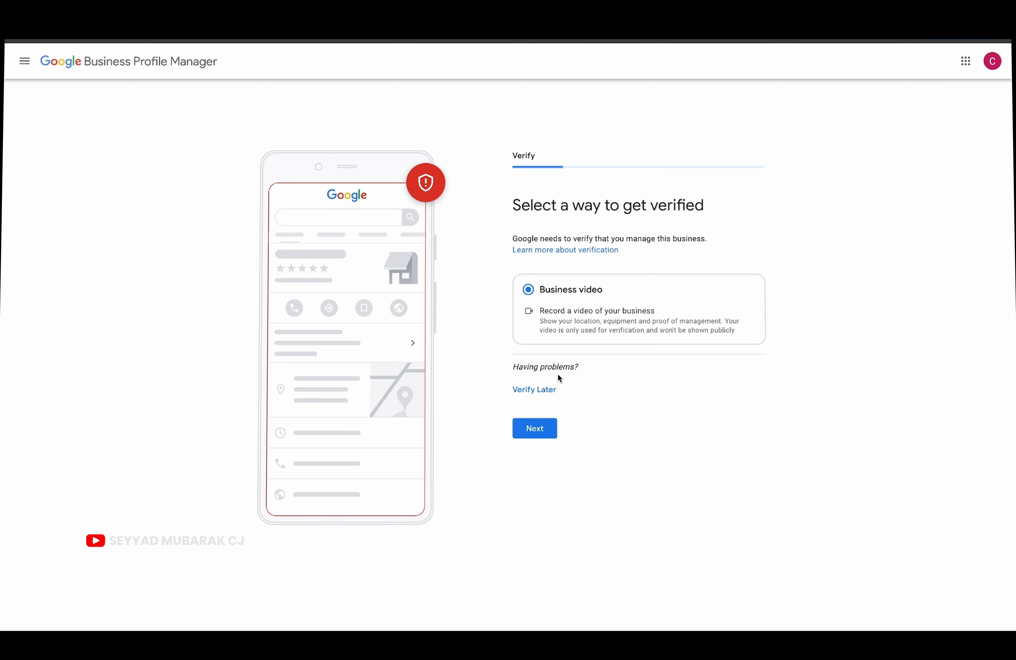
click(535, 428)
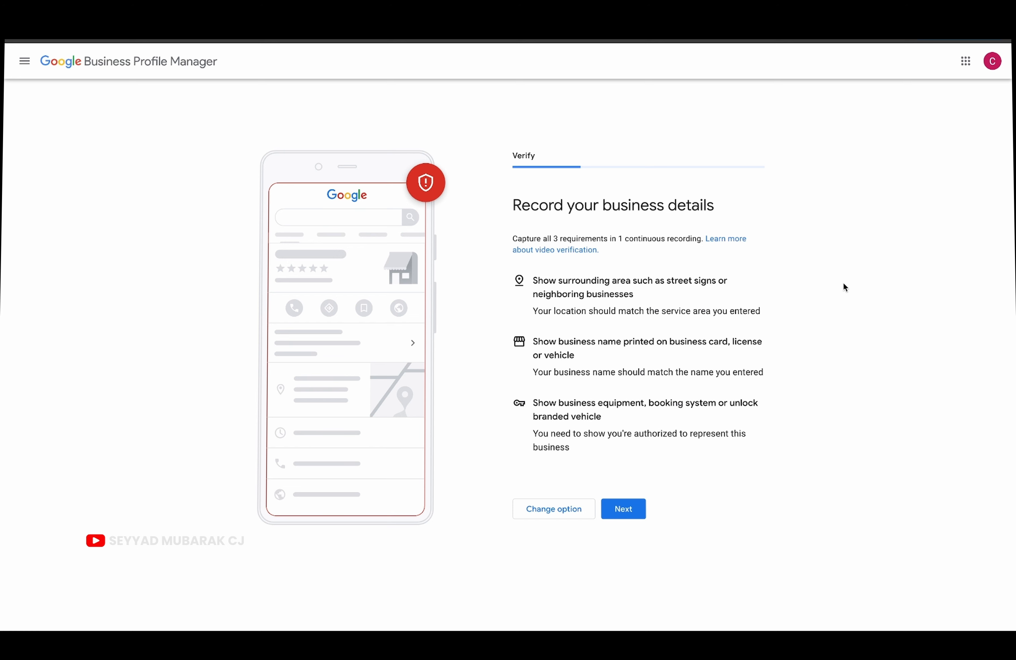
click(619, 508)
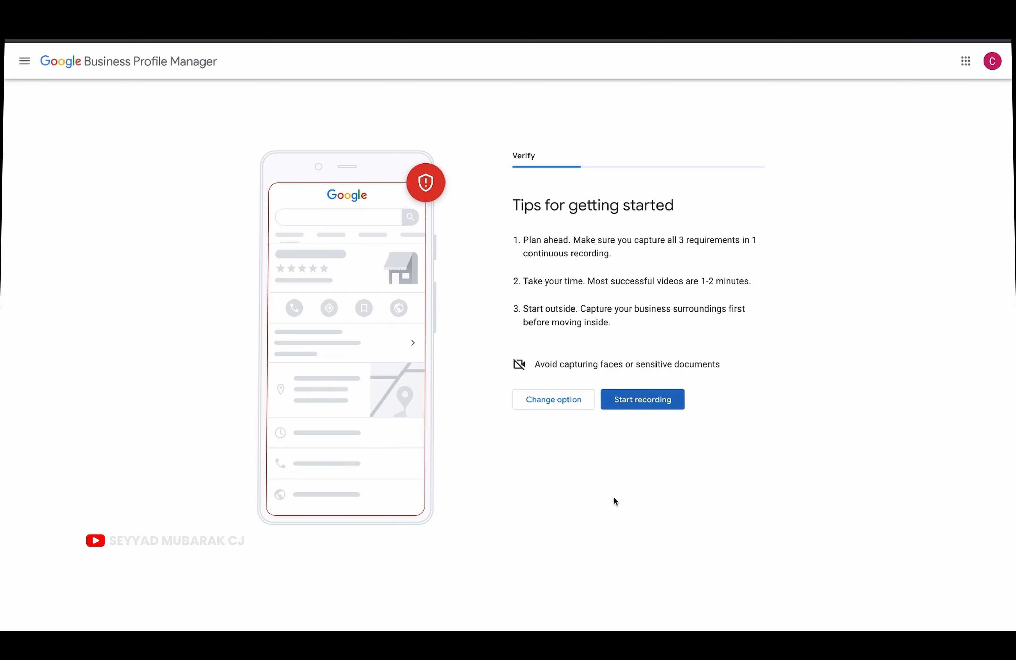
click(649, 407)
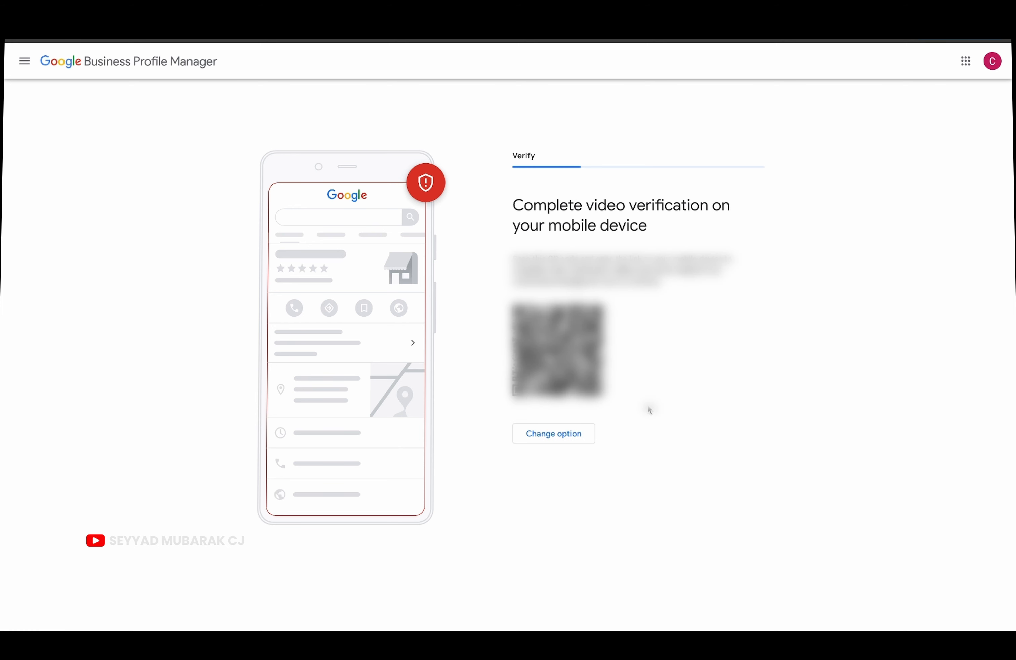